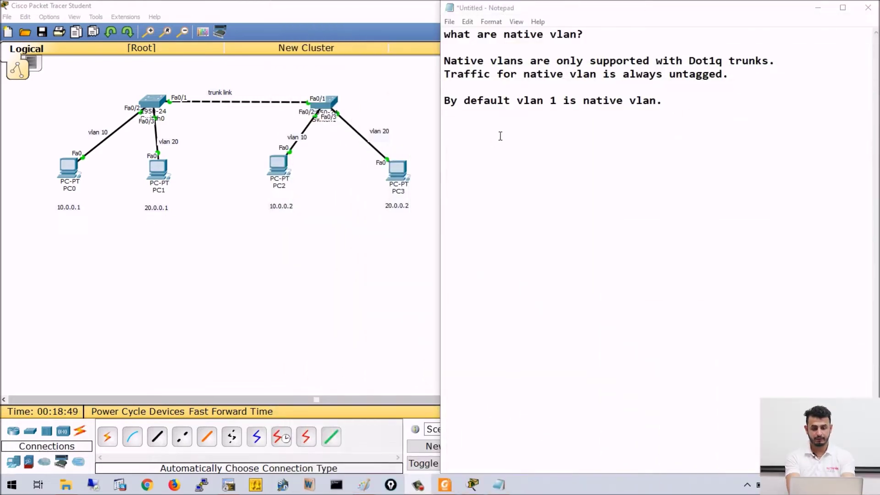
# Step: Bring the Paint diagram of Sw1 and Sw2 linked to routers R1 and R2 to the front
pyautogui.click(362, 488)
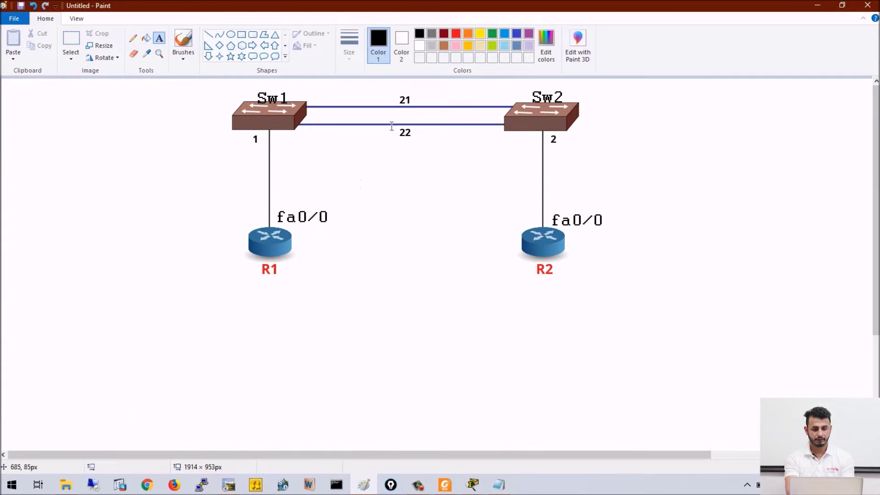
# Step: Resize the Paint canvas height from 953 to 9999 px
pyautogui.scroll(-3, 624, 213)
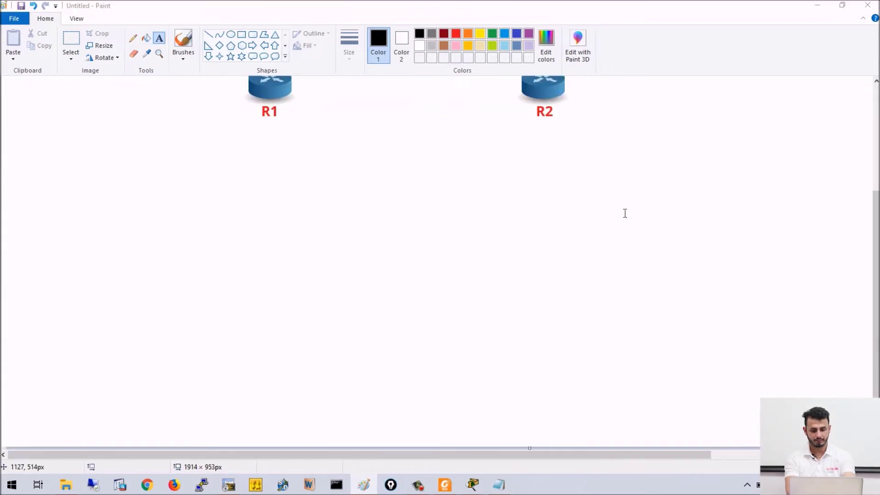
pyautogui.hotkey('ctrl', 'e')
pyautogui.press('Tab')
pyautogui.press('BackSpace')
pyautogui.write('9999')
pyautogui.press('Return')
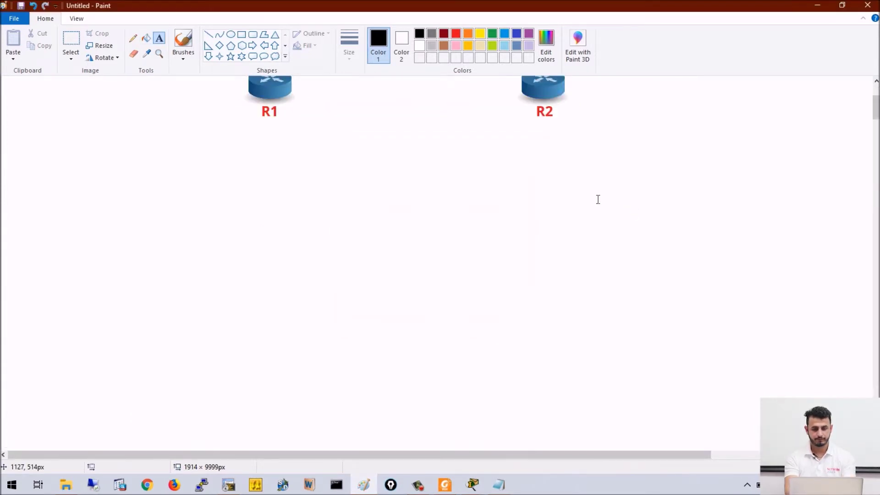
# Step: Draw two rectangles side by side and join them with a straight line
pyautogui.scroll(-3, 461, 126)
pyautogui.click(242, 34)
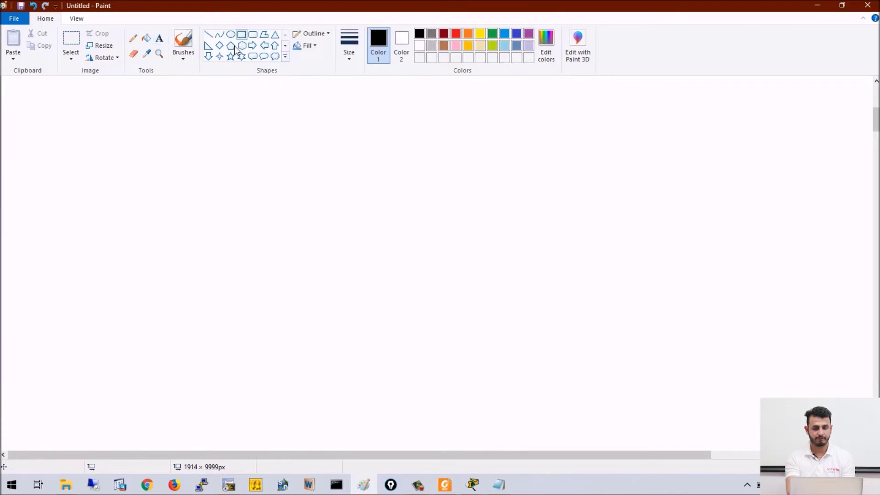
pyautogui.moveTo(169, 129); pyautogui.dragTo(250, 179)
pyautogui.moveTo(515, 123); pyautogui.dragTo(598, 188)
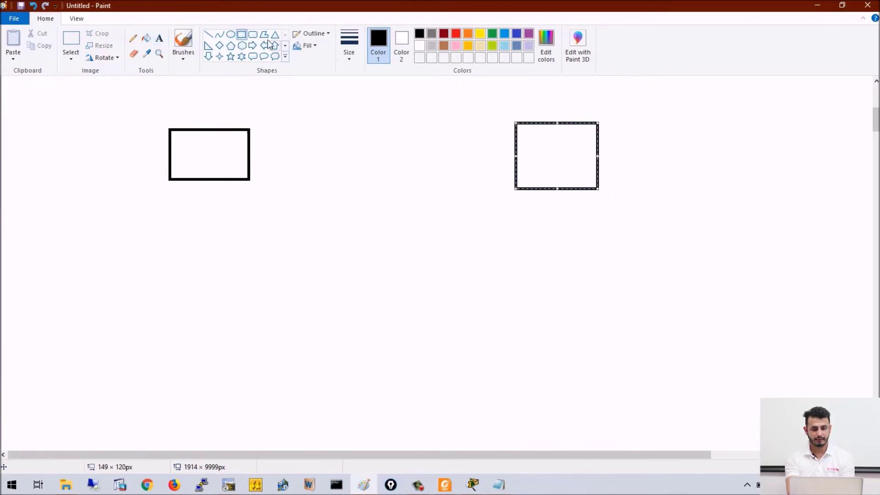
pyautogui.click(208, 35)
pyautogui.moveTo(250, 147); pyautogui.dragTo(515, 148)
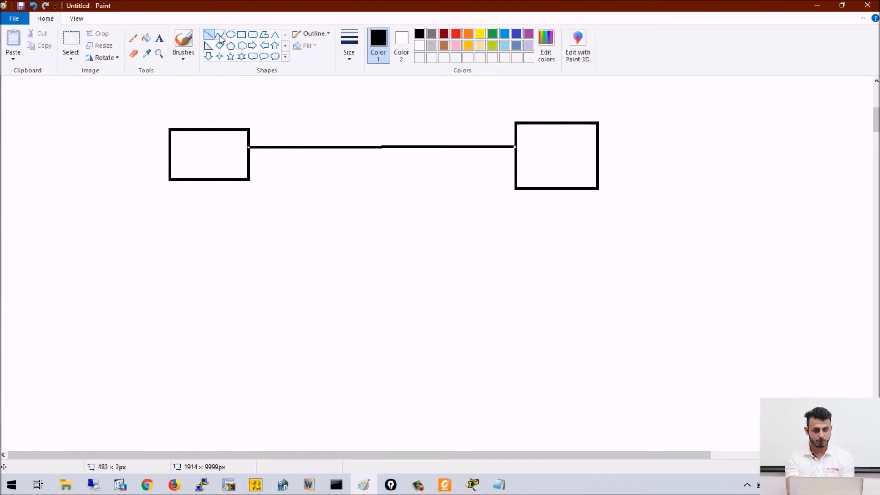
# Step: Label the connecting line 'Data + tag' in a text box above it
pyautogui.click(159, 38)
pyautogui.moveTo(250, 100); pyautogui.dragTo(389, 133)
pyautogui.write('Data_')
pyautogui.press('BackSpace')
pyautogui.write('+tag')
pyautogui.press('Left')
pyautogui.press('Left')
pyautogui.press('Left')
pyautogui.press('Right')
pyautogui.press('Right')
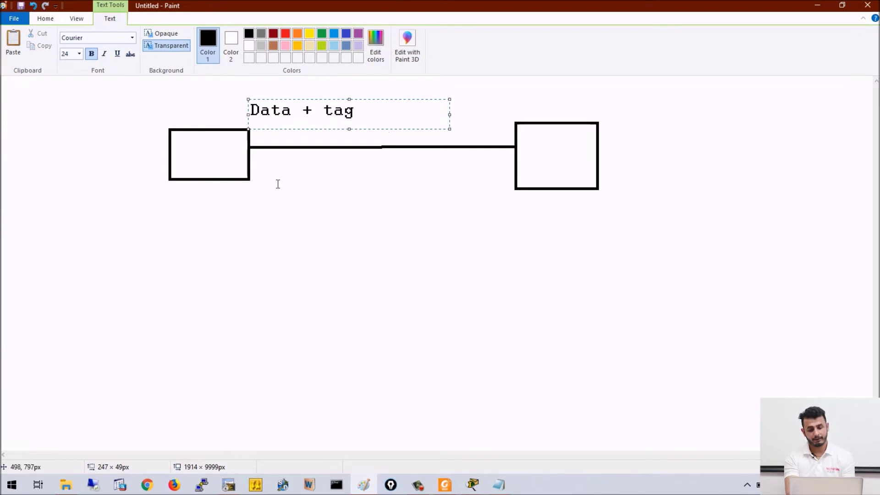
# Step: Write the two-line note 'But if data belongs to native vlan it / it will always be untagged' below the diagram
pyautogui.moveTo(257, 206); pyautogui.dragTo(557, 279)
pyautogui.moveTo(618, 290); pyautogui.dragTo(795, 342)
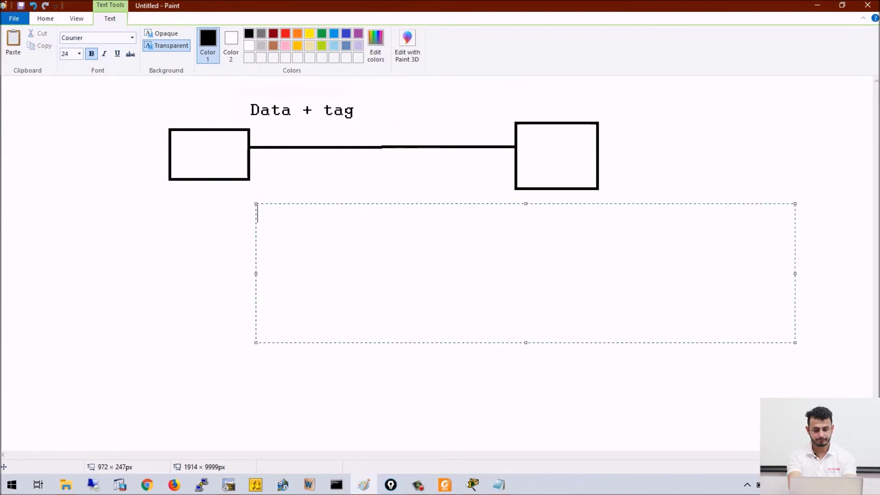
pyautogui.write('But if data b')
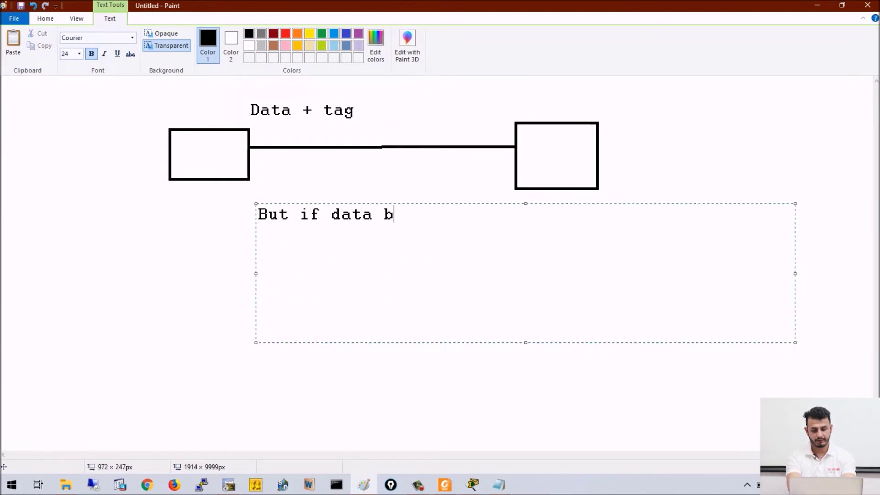
pyautogui.write('elongs to nativu')
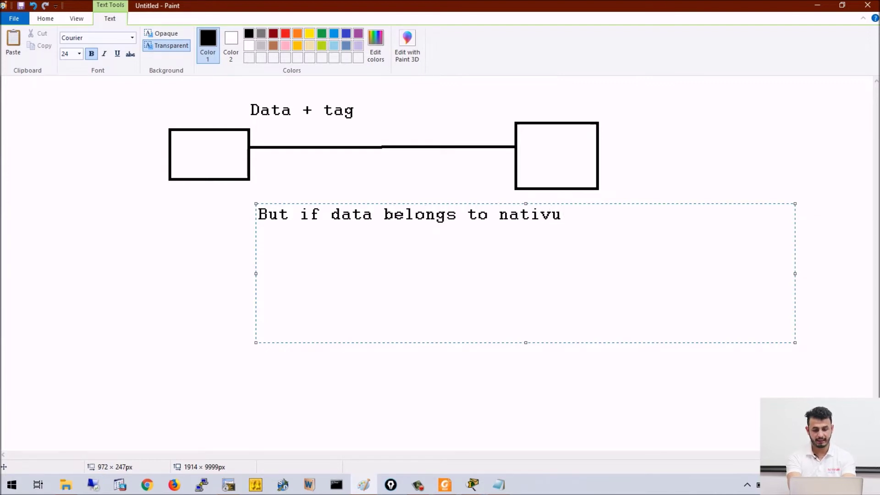
pyautogui.press('BackSpace')
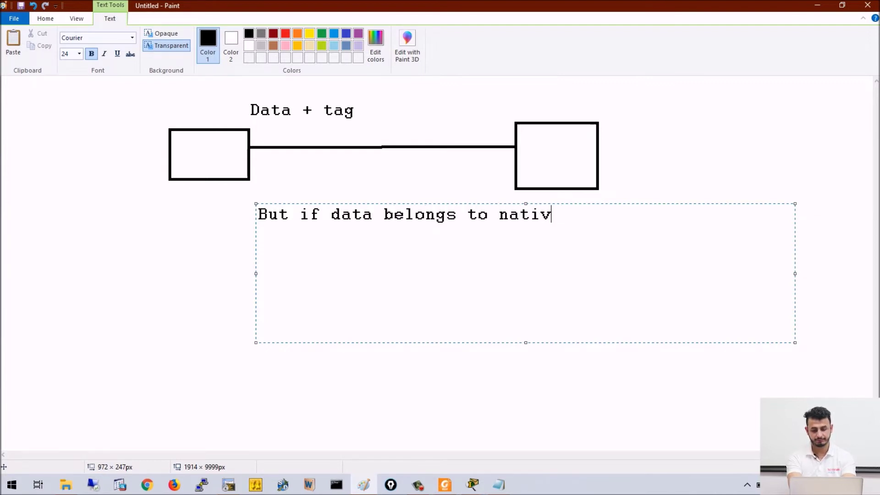
pyautogui.write('e vlan it')
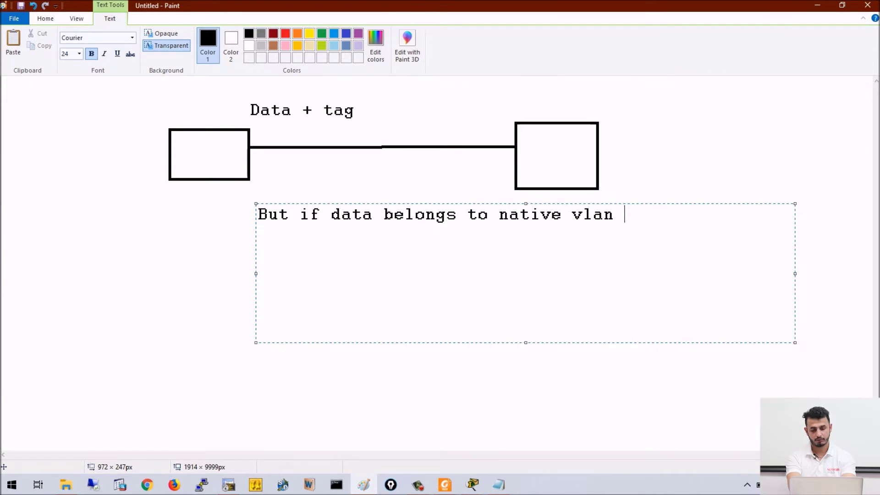
pyautogui.press('Return')
pyautogui.write('it will ')
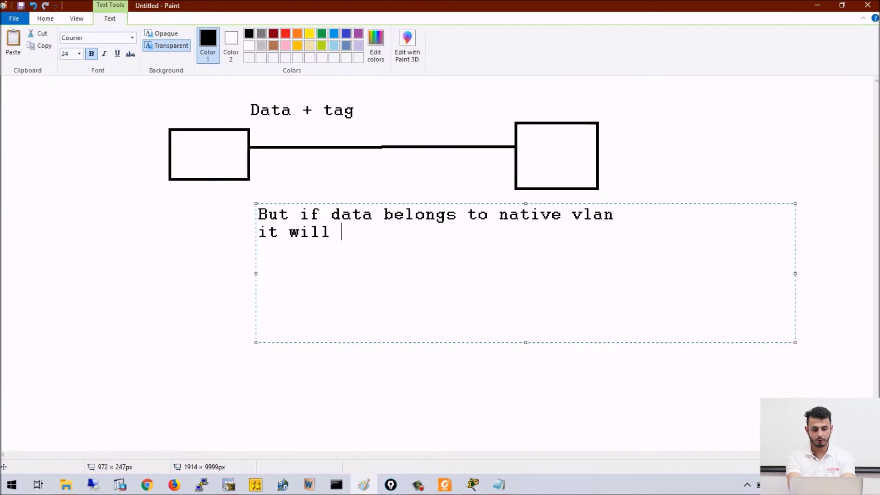
pyautogui.write('always be untagged')
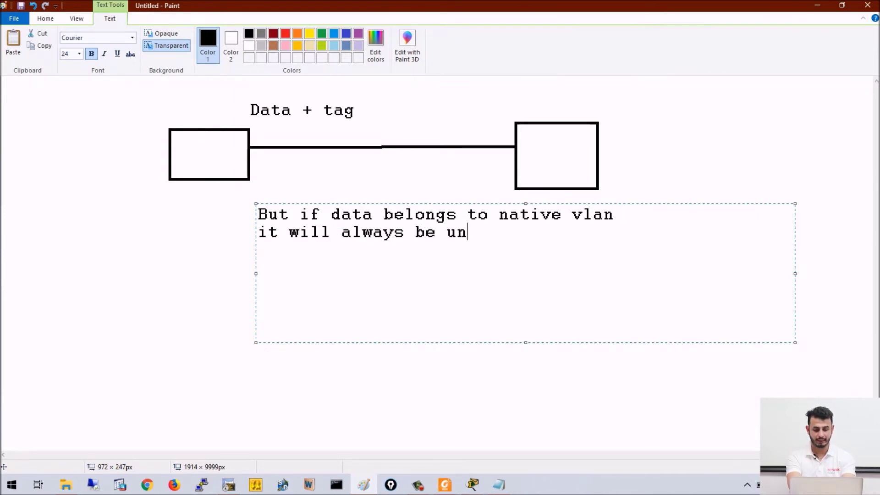
pyautogui.press('Return')
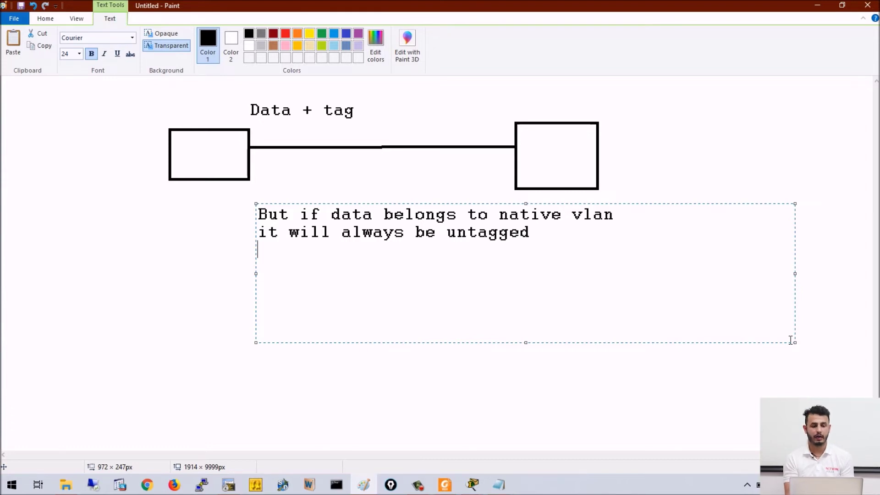
pyautogui.click(318, 189)
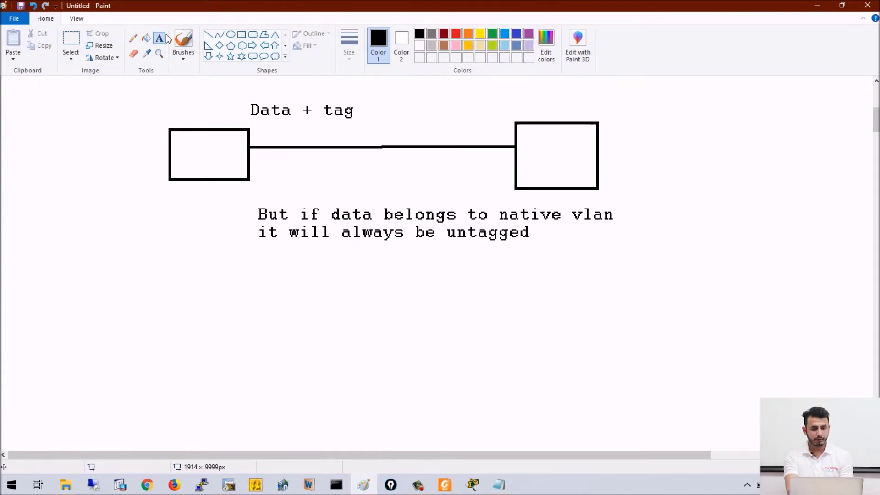
# Step: Add the numbered lines '1)while sending' and '2)while recieving' under the note, then briefly check SecureCRT
pyautogui.moveTo(248, 262); pyautogui.dragTo(768, 426)
pyautogui.write('1)whikl')
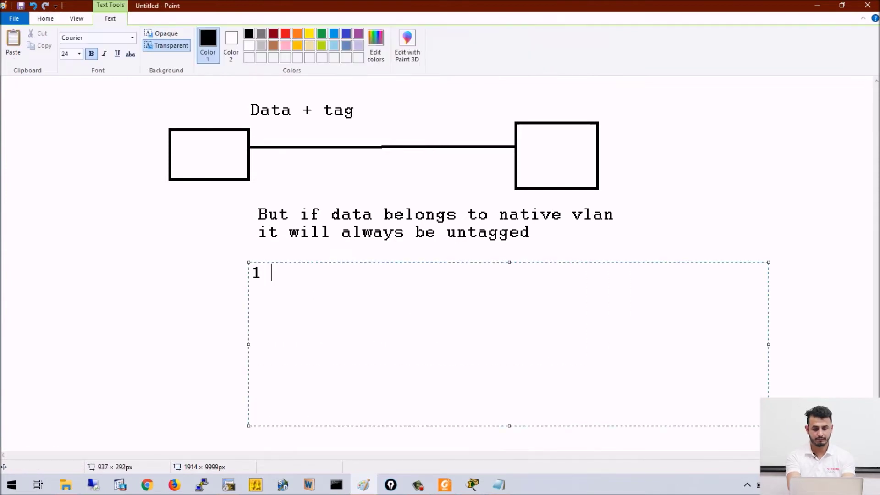
pyautogui.press('BackSpace')
pyautogui.press('BackSpace')
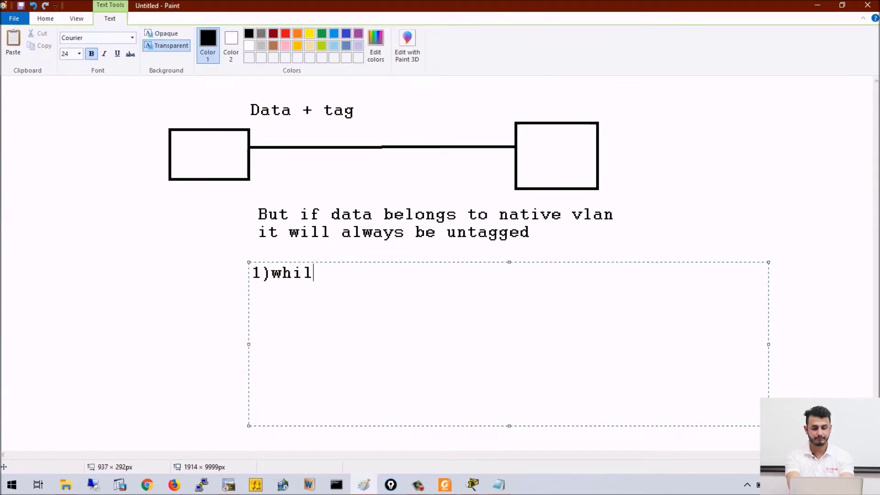
pyautogui.write('le sending')
pyautogui.press('Return')
pyautogui.write('2')
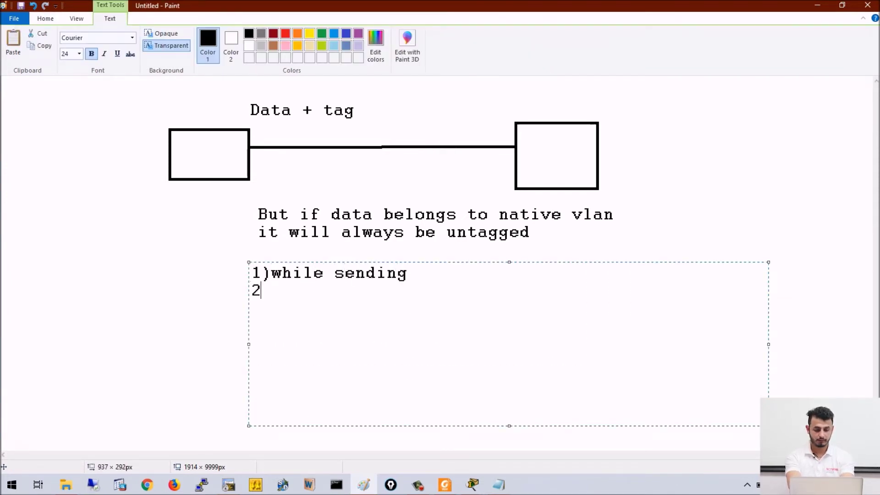
pyautogui.write(')while')
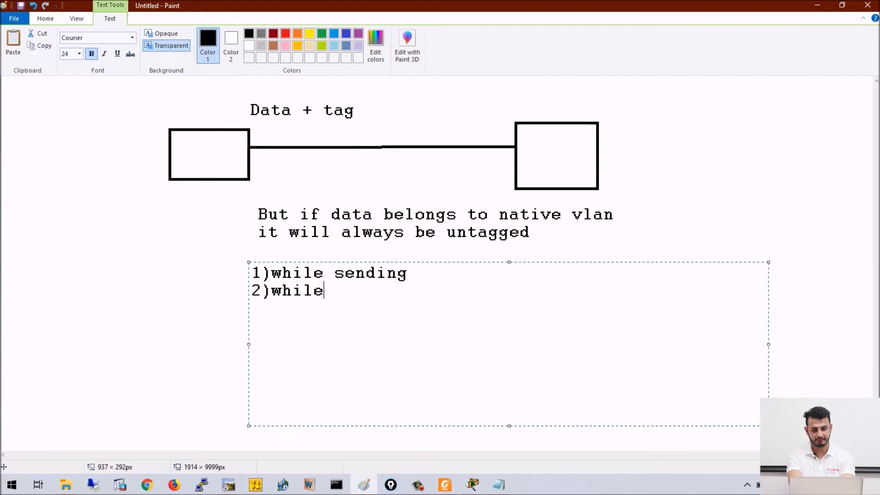
pyautogui.write(' recieving')
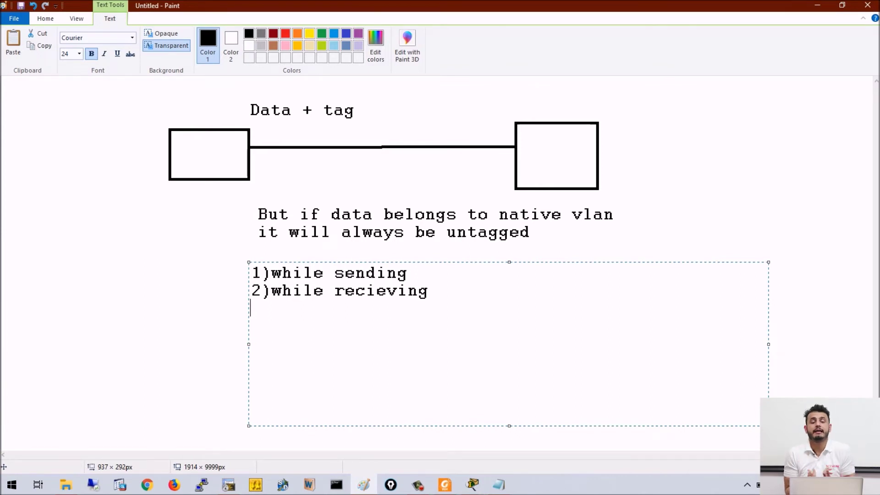
pyautogui.click(689, 122)
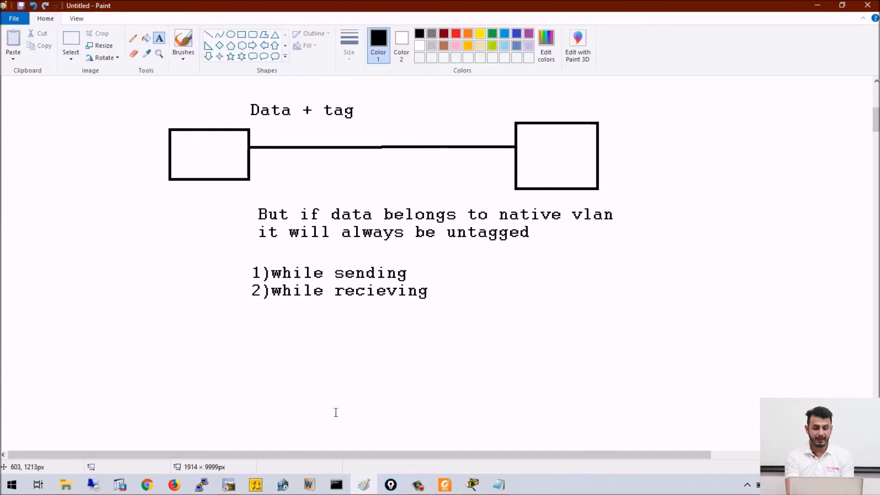
pyautogui.click(229, 485)
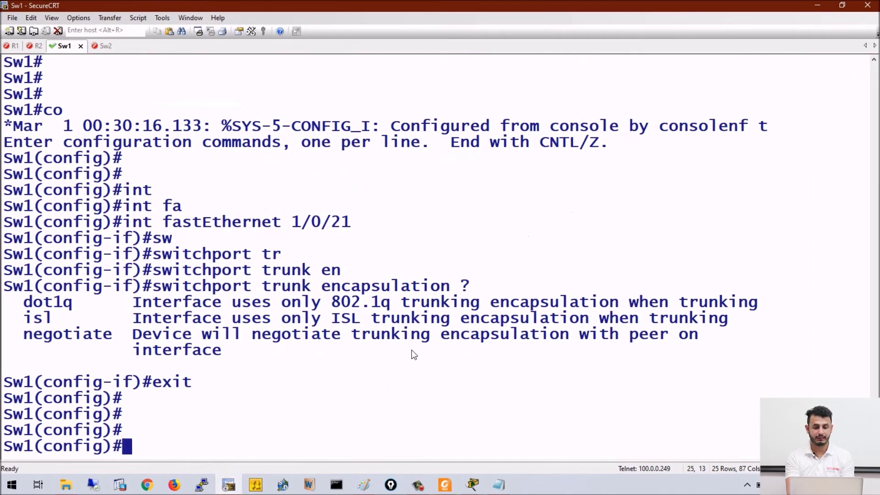
pyautogui.click(817, 5)
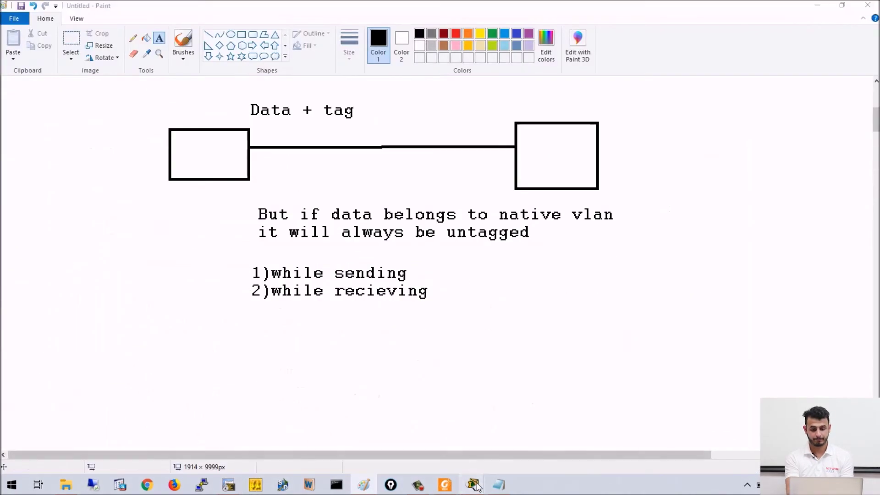
# Step: Bring up Switch0's command-line window in Packet Tracer
pyautogui.moveTo(475, 485)
pyautogui.click(374, 428)
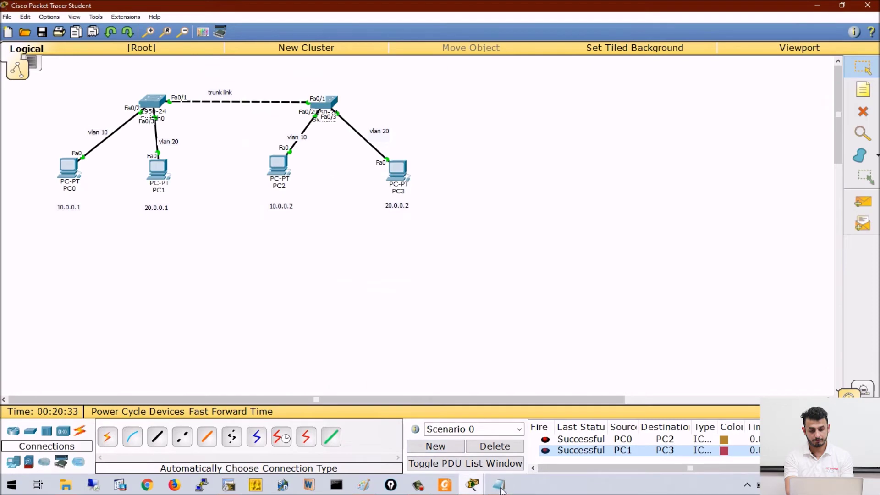
pyautogui.click(472, 484)
pyautogui.click(466, 436)
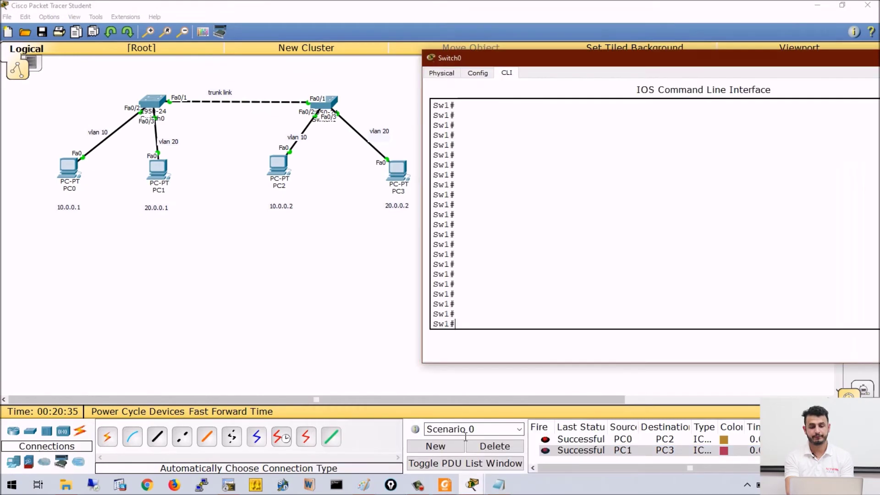
# Step: Run 'show int trunk' and highlight Fa0/1's native VLAN value of 1
pyautogui.write('show')
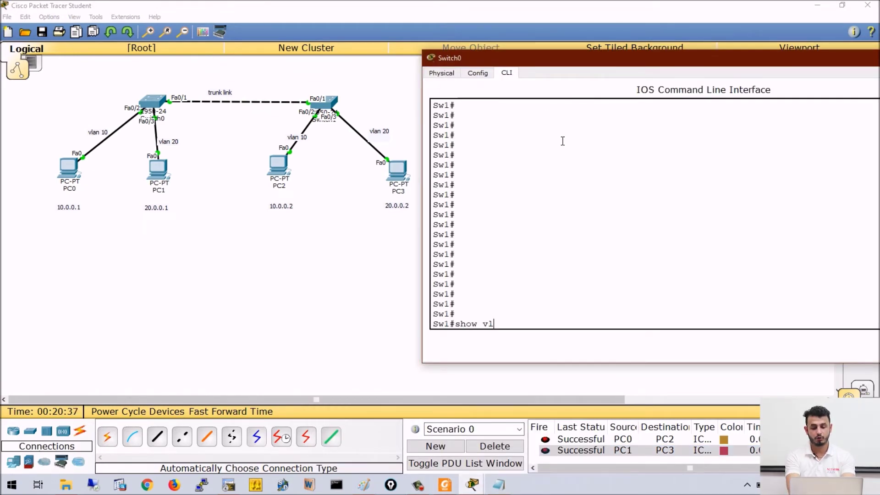
pyautogui.write(' int tru')
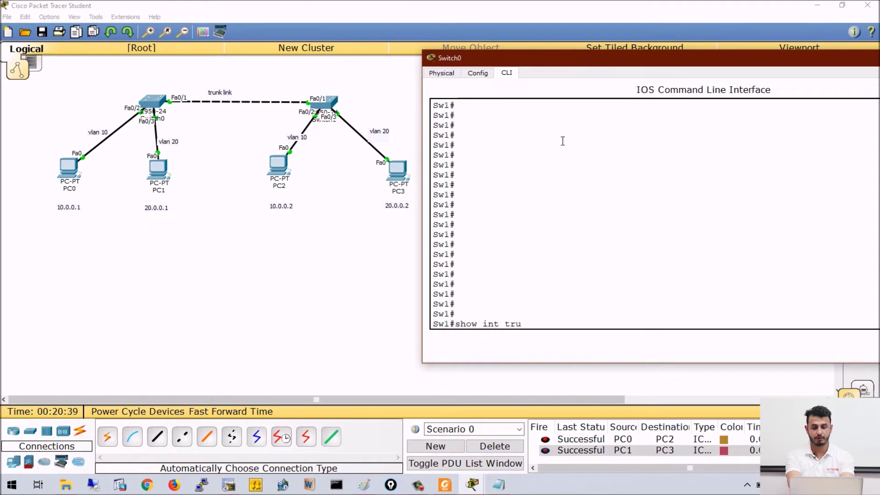
pyautogui.write('n')
pyautogui.press('Tab')
pyautogui.press('Return')
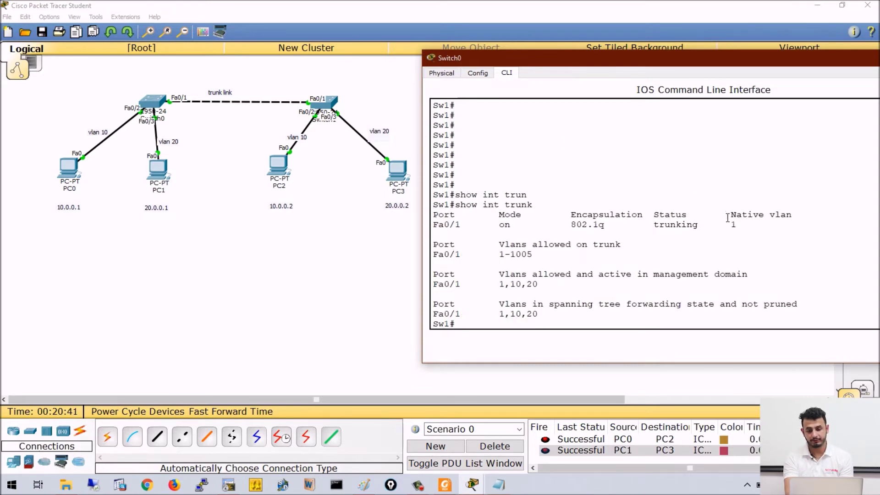
pyautogui.moveTo(728, 217); pyautogui.dragTo(801, 221)
pyautogui.moveTo(717, 224); pyautogui.dragTo(736, 224)
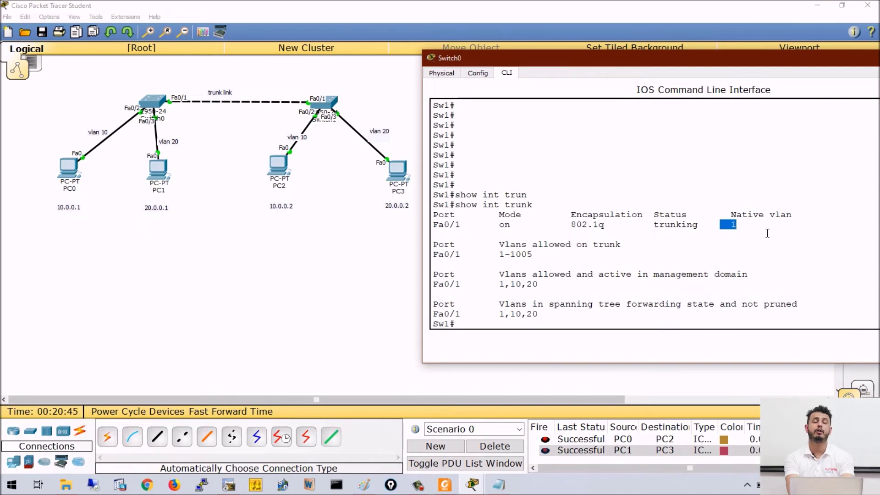
# Step: On Switch0, enter global configuration and select interface fastEthernet 0/1
pyautogui.press('Return')
pyautogui.press('Return')
pyautogui.press('Return')
pyautogui.write('c')
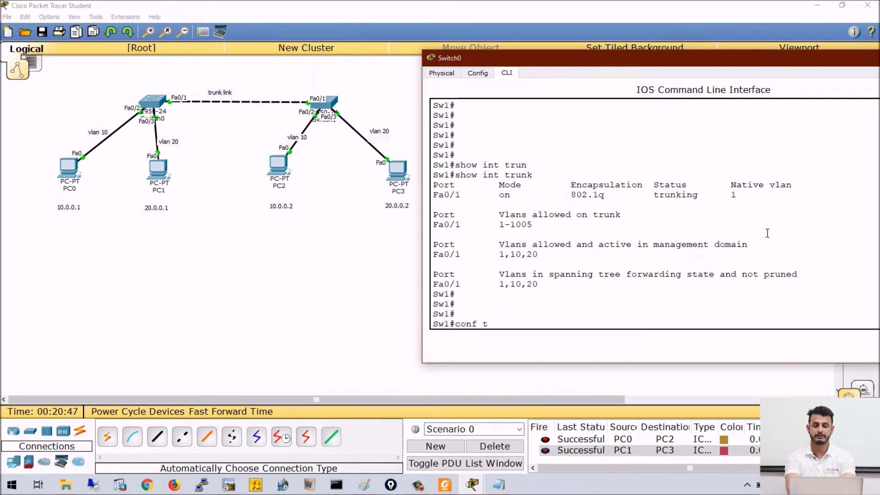
pyautogui.write('onf t')
pyautogui.press('Return')
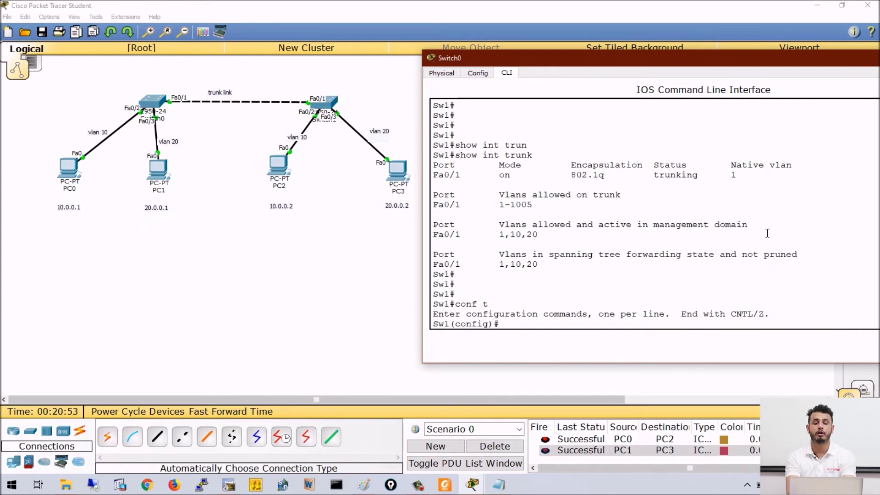
pyautogui.press('Return')
pyautogui.press('Return')
pyautogui.press('Return')
pyautogui.write('int fa')
pyautogui.press('Tab')
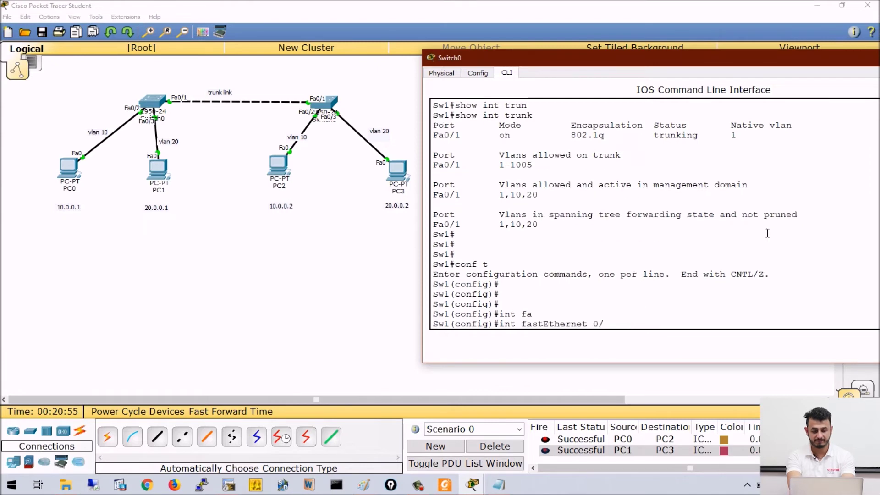
pyautogui.write('0/1')
pyautogui.press('Return')
# Step: Apply 'switchport trunk native vlan 10' to Fa0/1
pyautogui.write('sw')
pyautogui.press('Tab')
pyautogui.write('tr')
pyautogui.press('Tab')
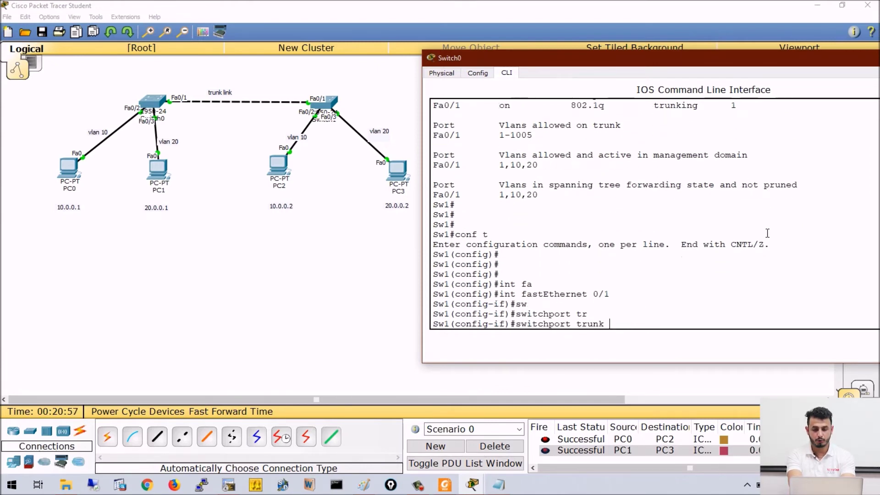
pyautogui.write('n')
pyautogui.press('Tab')
pyautogui.write('v')
pyautogui.press('Tab')
pyautogui.write('10')
pyautogui.press('Return')
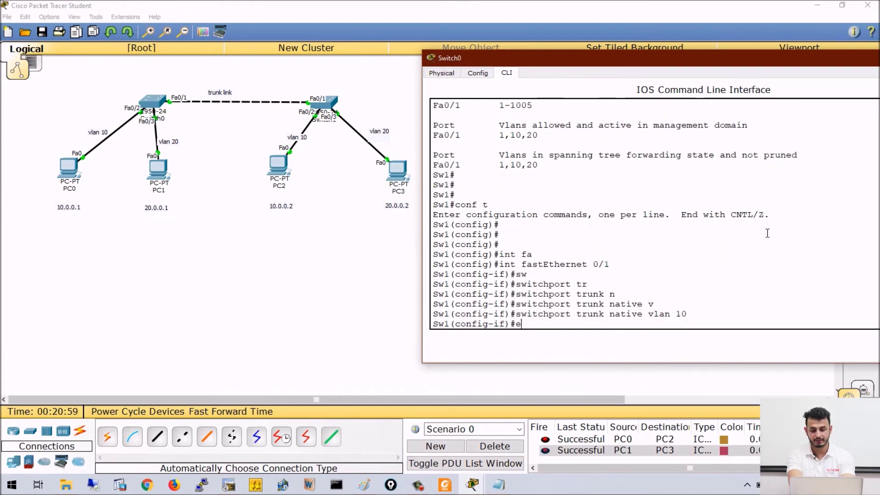
# Step: Exit configuration mode on Switch0 and bring up Switch1's command line
pyautogui.write('exit')
pyautogui.press('Return')
pyautogui.hotkey('ctrl', 'z')
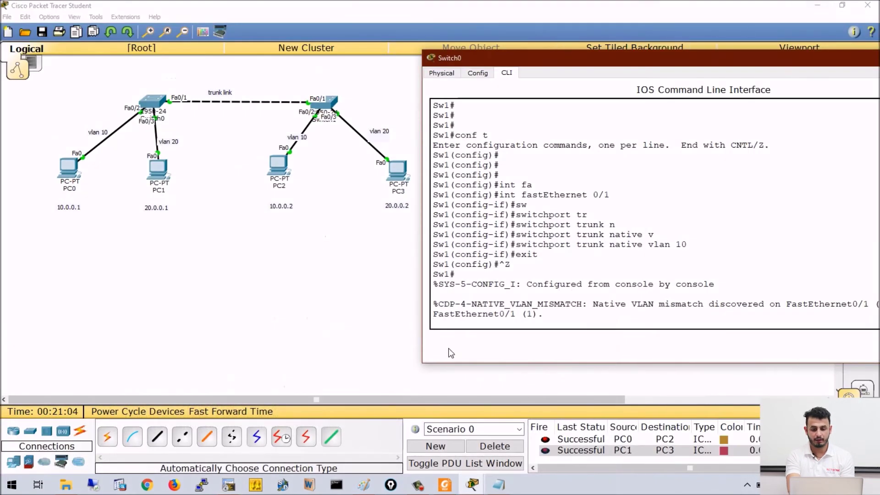
pyautogui.moveTo(472, 484)
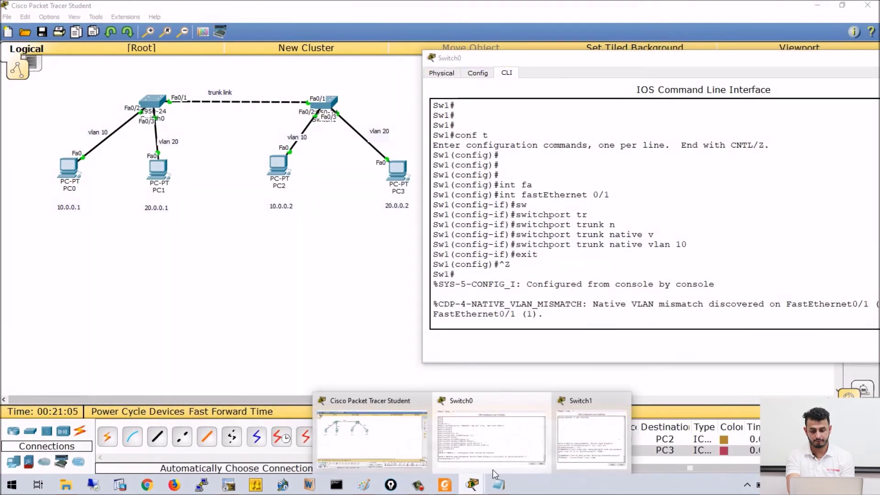
pyautogui.click(585, 425)
# Step: On Switch1, enter privileged and global configuration modes and select interface fa0/1
pyautogui.press('Return')
pyautogui.press('Return')
pyautogui.press('Return')
pyautogui.press('Return')
pyautogui.write('en')
pyautogui.press('Return')
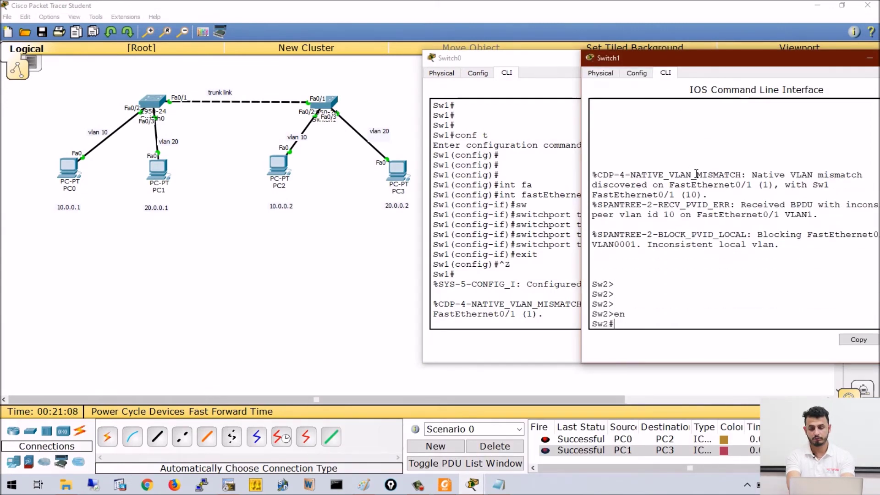
pyautogui.moveTo(694, 59); pyautogui.dragTo(596, 56)
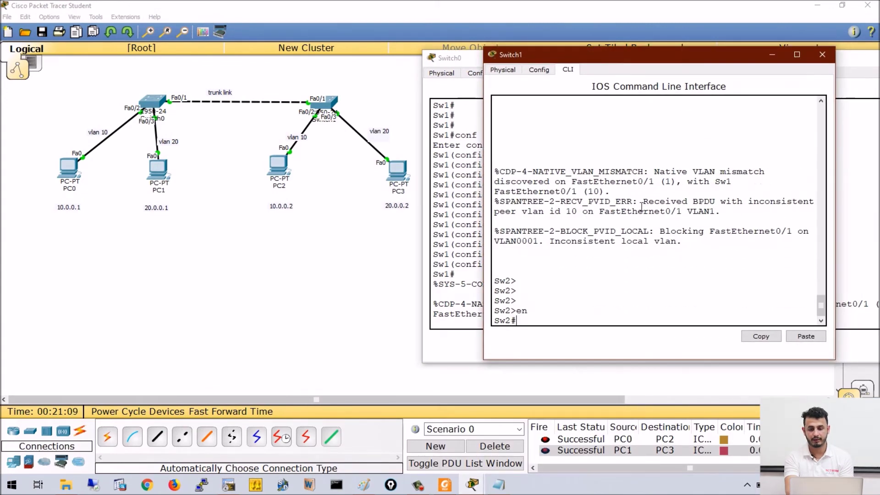
pyautogui.press('Return')
pyautogui.press('Return')
pyautogui.press('Return')
pyautogui.write('conf t')
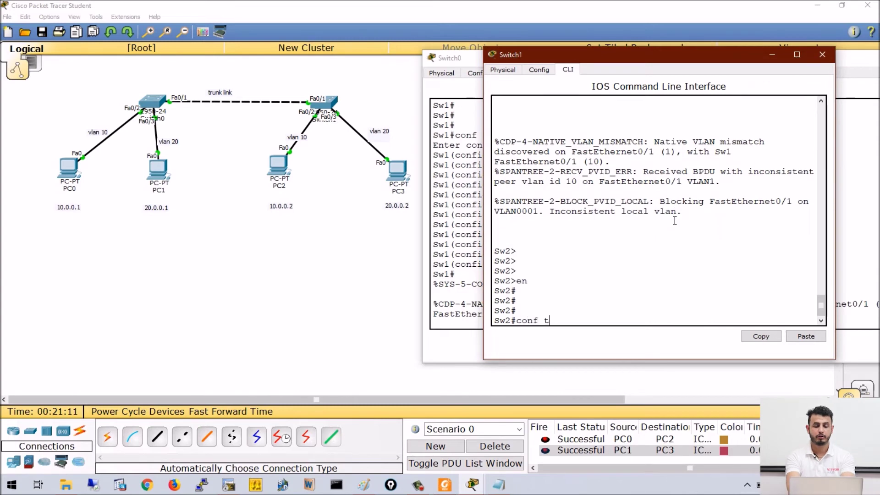
pyautogui.press('Return')
pyautogui.write('int fa0/1')
pyautogui.press('Return')
# Step: Apply 'switchport trunk native vlan 10' to Switch1's Fa0/1
pyautogui.write('sw')
pyautogui.press('Tab')
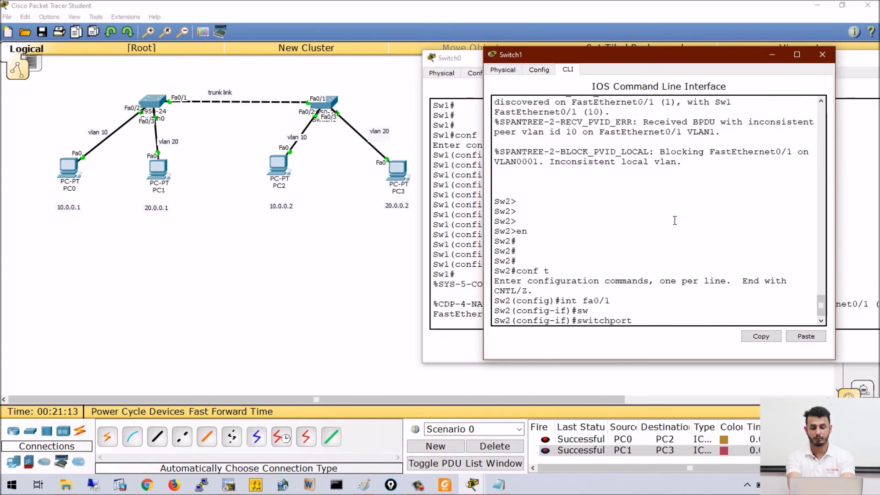
pyautogui.write('tr')
pyautogui.press('Tab')
pyautogui.write('n')
pyautogui.press('Tab')
pyautogui.write('v')
pyautogui.press('Tab')
pyautogui.write('10')
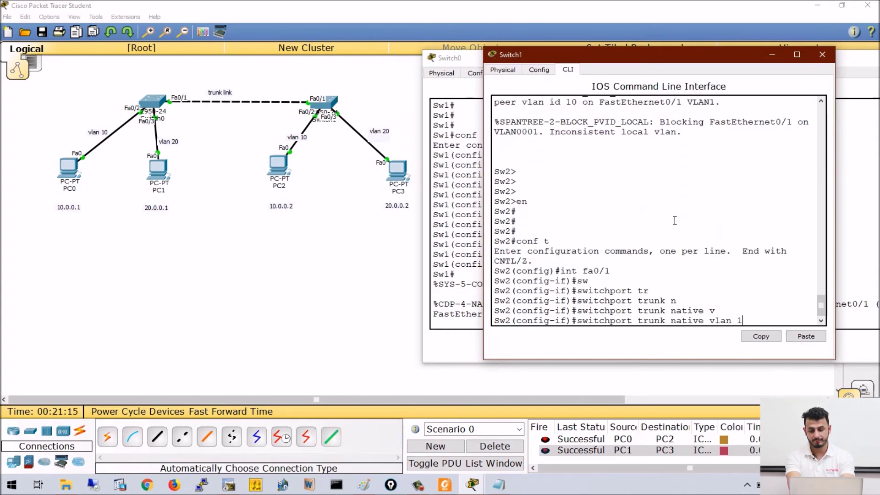
pyautogui.press('Return')
# Step: Exit configuration mode on Switch1 and return to Switch0's command line
pyautogui.write('exit')
pyautogui.press('Return')
pyautogui.hotkey('ctrl', 'z')
pyautogui.press('Return')
pyautogui.press('Return')
pyautogui.press('Return')
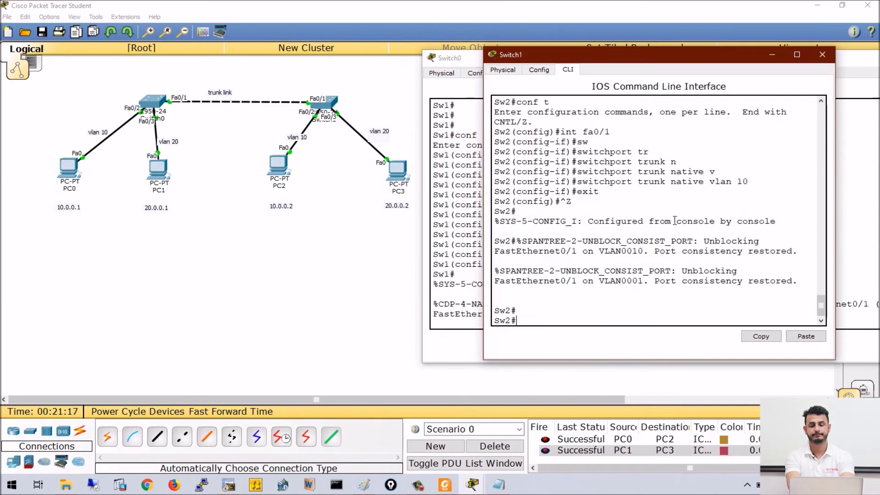
pyautogui.click(450, 245)
pyautogui.press('Return')
pyautogui.press('Return')
# Step: Verify with 'show int trunk' that Switch0's native VLAN is 10, then close its CLI window
pyautogui.write('show int trun')
pyautogui.press('Tab')
pyautogui.press('Return')
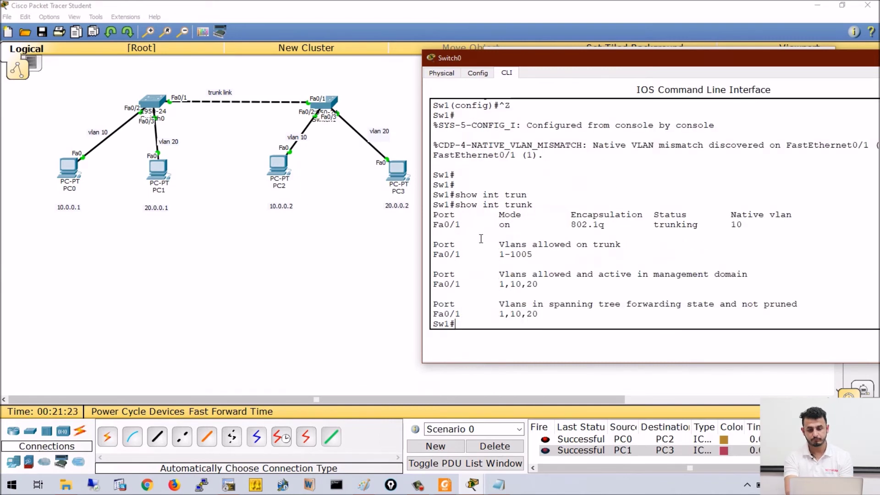
pyautogui.doubleClick(734, 225)
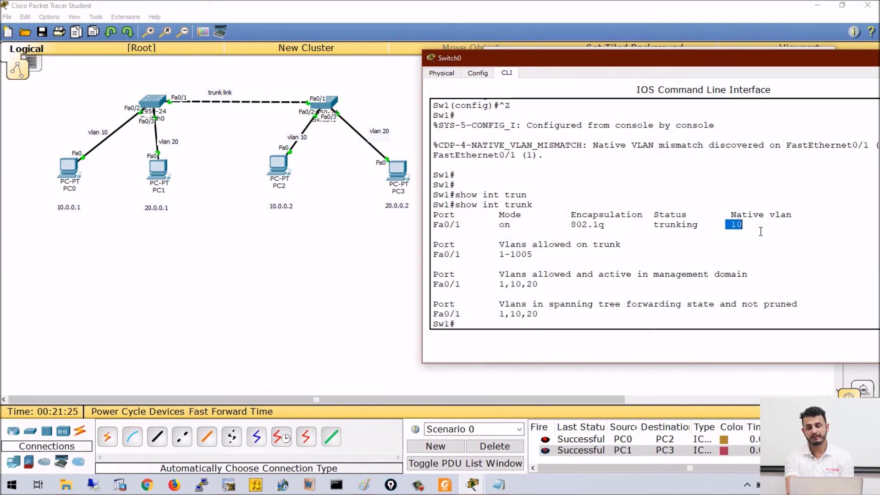
pyautogui.click(772, 239)
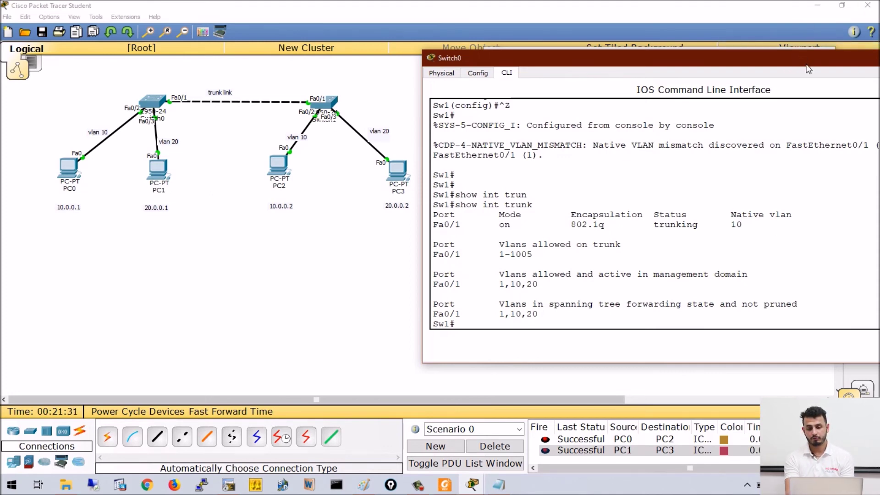
pyautogui.moveTo(808, 69); pyautogui.dragTo(694, 54)
pyautogui.click(693, 52)
# Step: Close Switch1's CLI, delete the old test pings, and ping PC2 from PC0
pyautogui.click(835, 48)
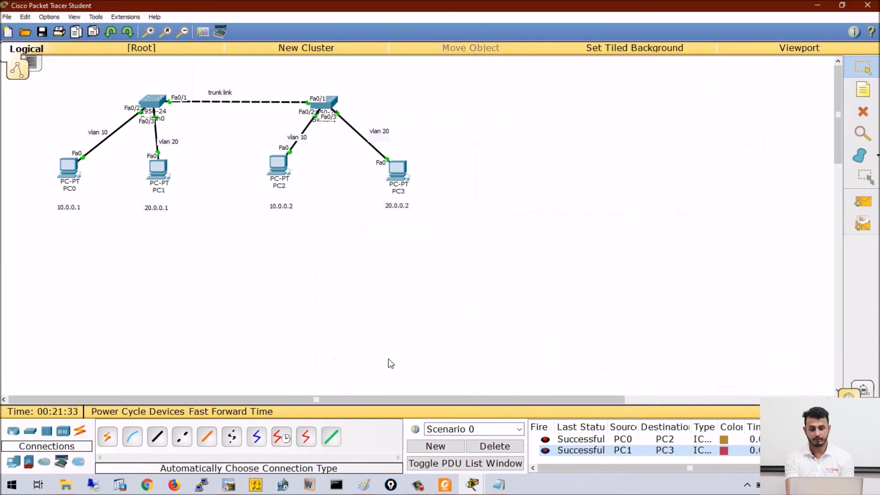
pyautogui.click(498, 441)
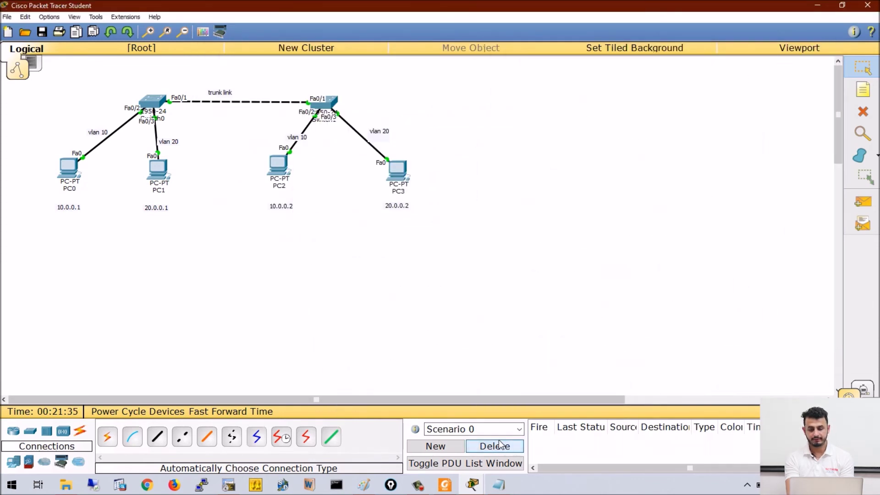
pyautogui.click(862, 202)
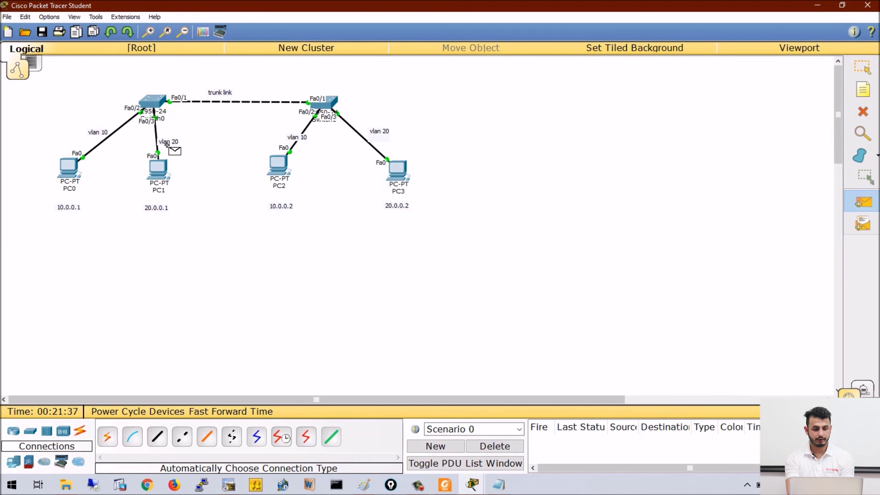
pyautogui.click(71, 170)
pyautogui.click(281, 164)
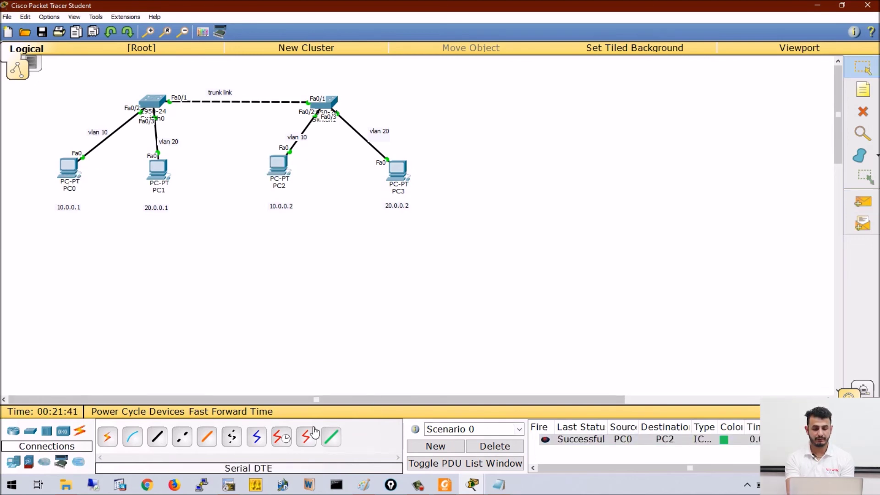
# Step: Send a second simple ping from PC1 to PC3
pyautogui.click(862, 202)
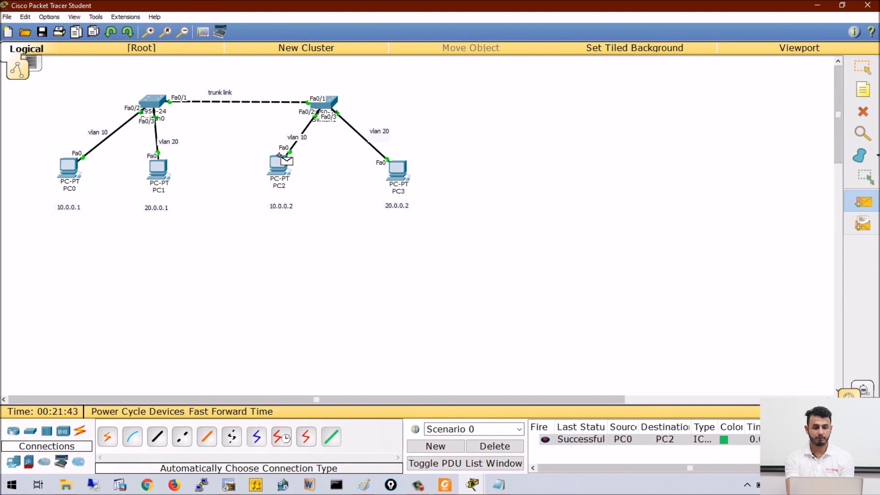
pyautogui.click(164, 169)
pyautogui.click(401, 169)
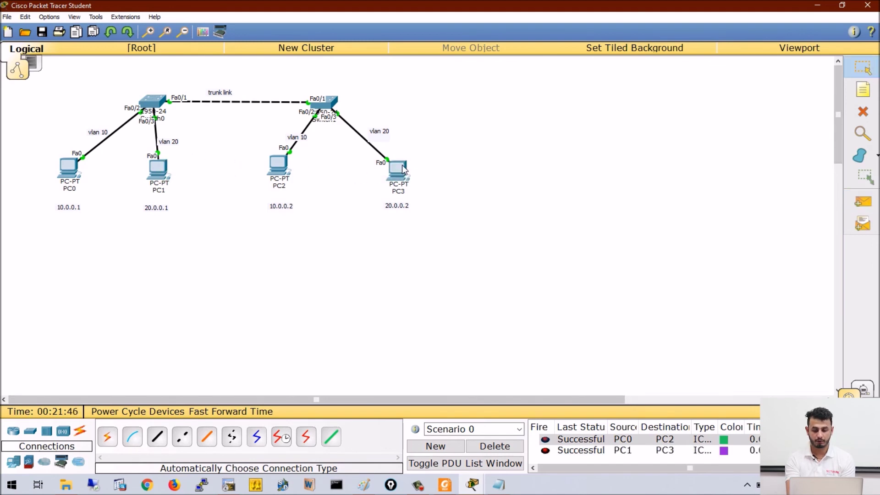